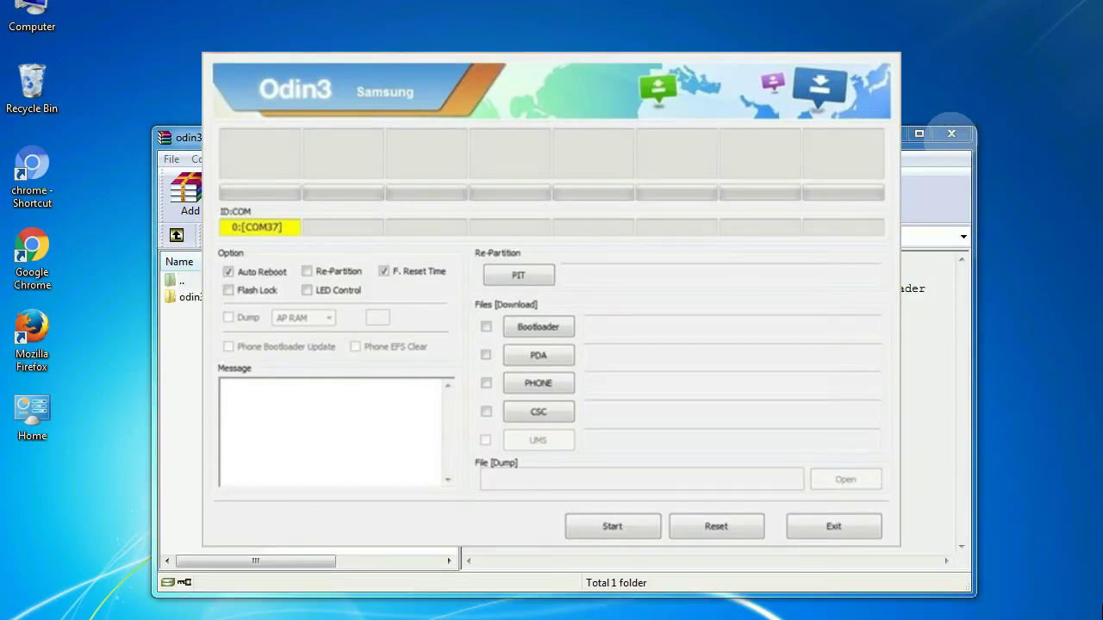
# Close the WinRAR archive window behind the Odin3 window showing COM37
pyautogui.click(952, 133)
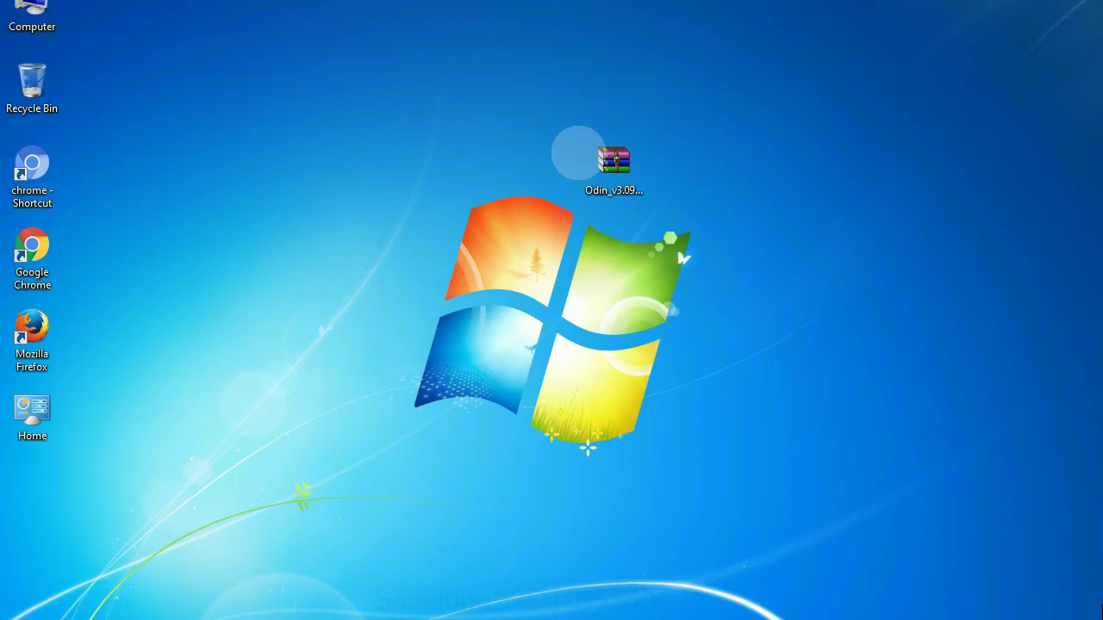
# Extract the Odin_v3.09 zip archive onto the desktop with Extract Here
pyautogui.click(609, 155)
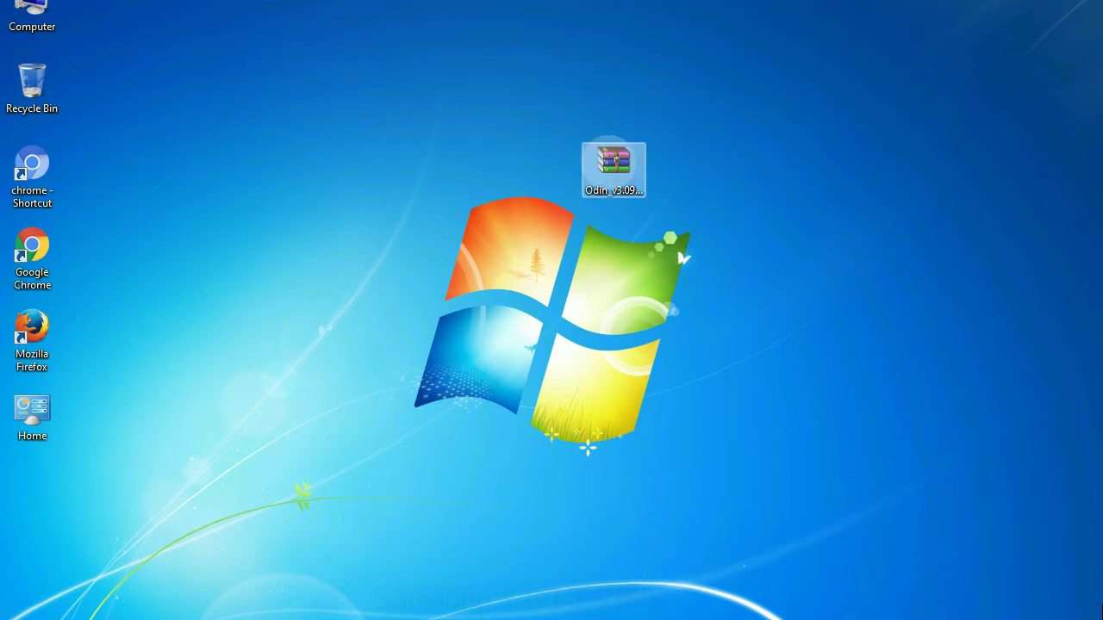
pyautogui.rightClick(608, 162)
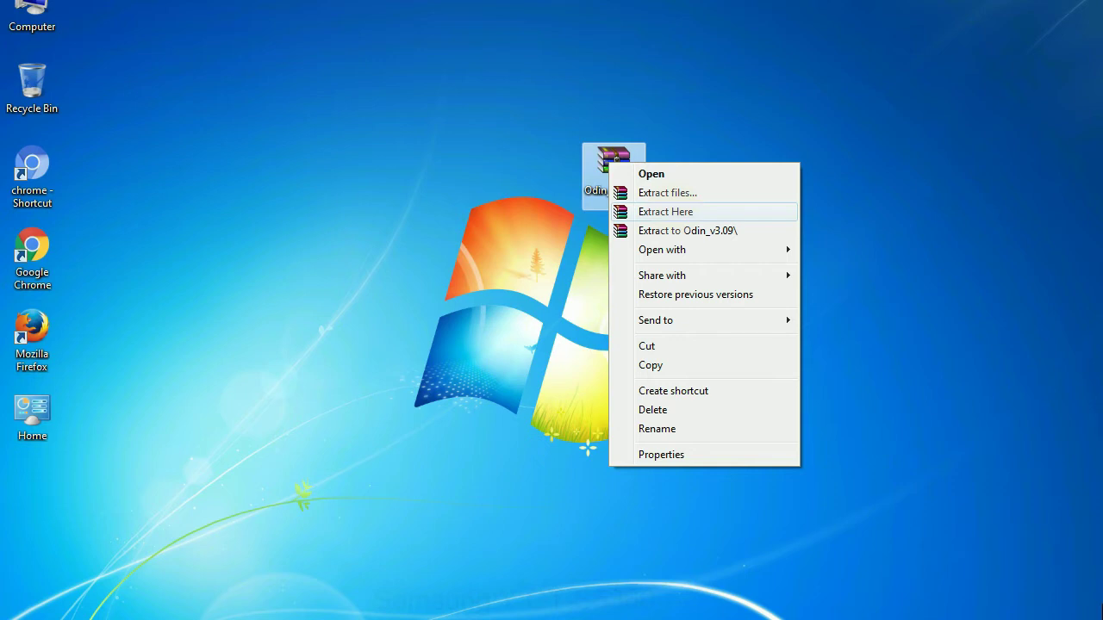
pyautogui.click(666, 211)
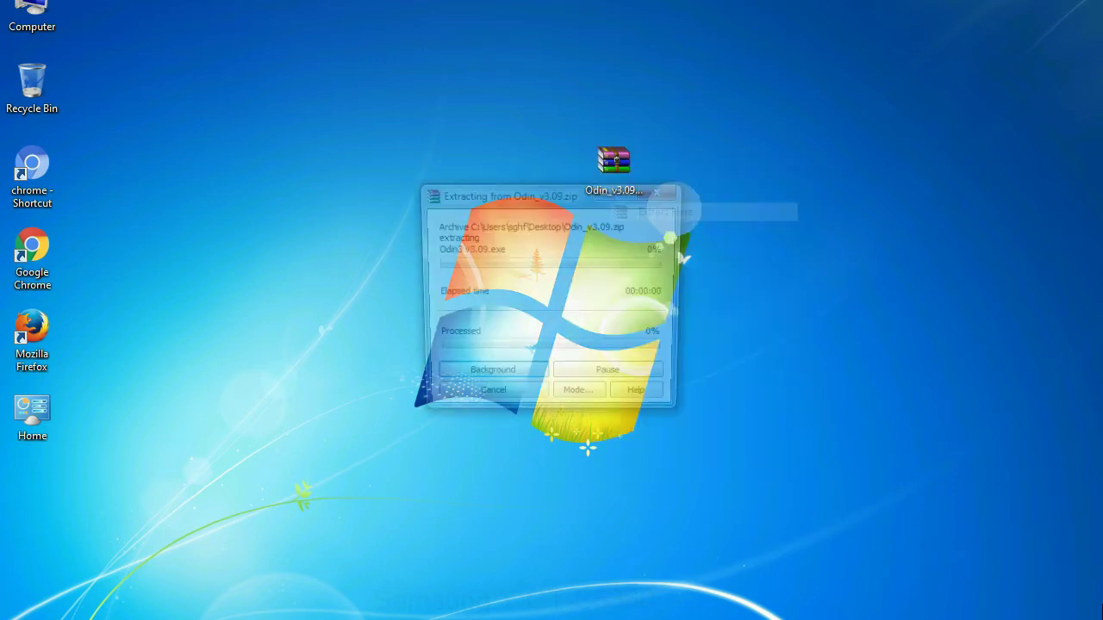
# Run Odin3 v3.09.exe from the Odin_v3.09 folder as administrator
pyautogui.doubleClick(481, 165)
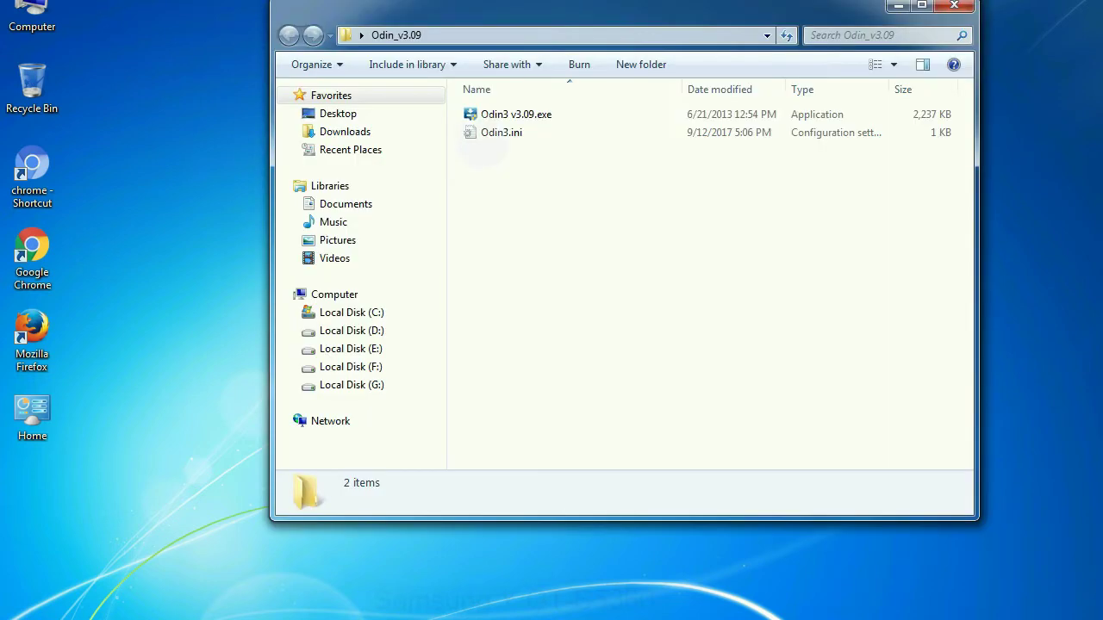
pyautogui.rightClick(501, 116)
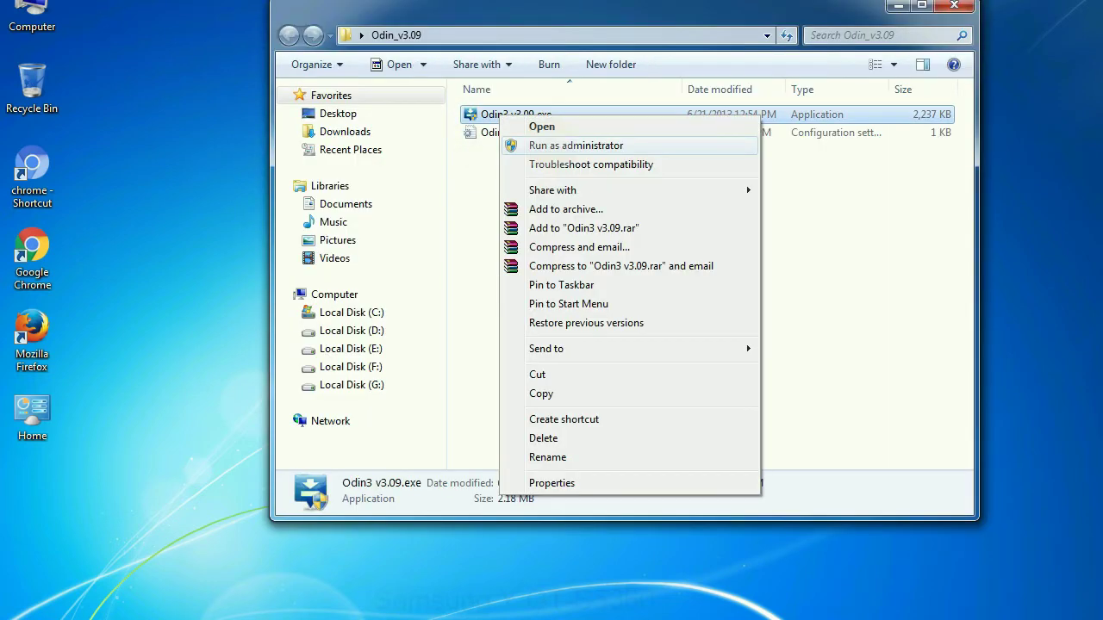
pyautogui.click(576, 146)
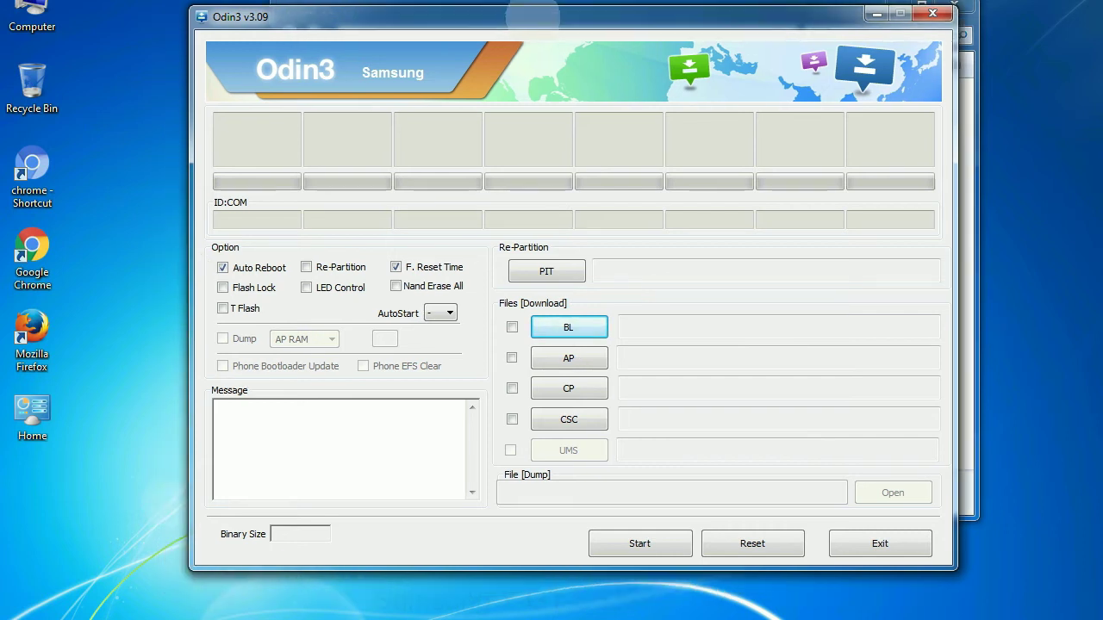
# Move the Odin3 v3.09 window up and to the right
pyautogui.moveTo(508, 27); pyautogui.dragTo(552, 5)
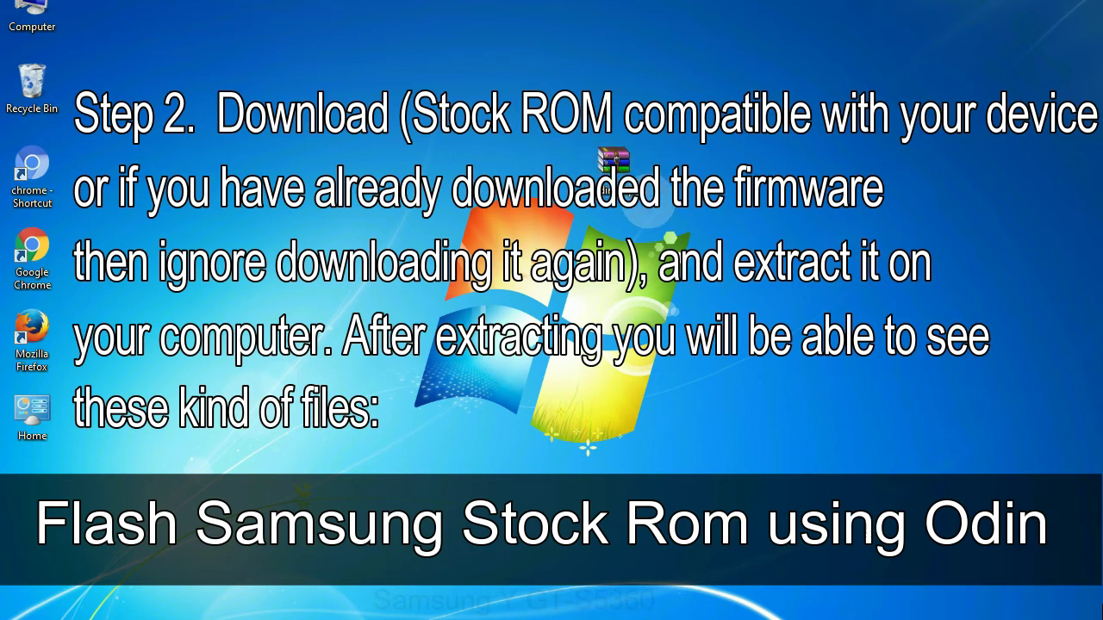
# Select the odin3.zip archive on the Windows 7 desktop
pyautogui.click(614, 162)
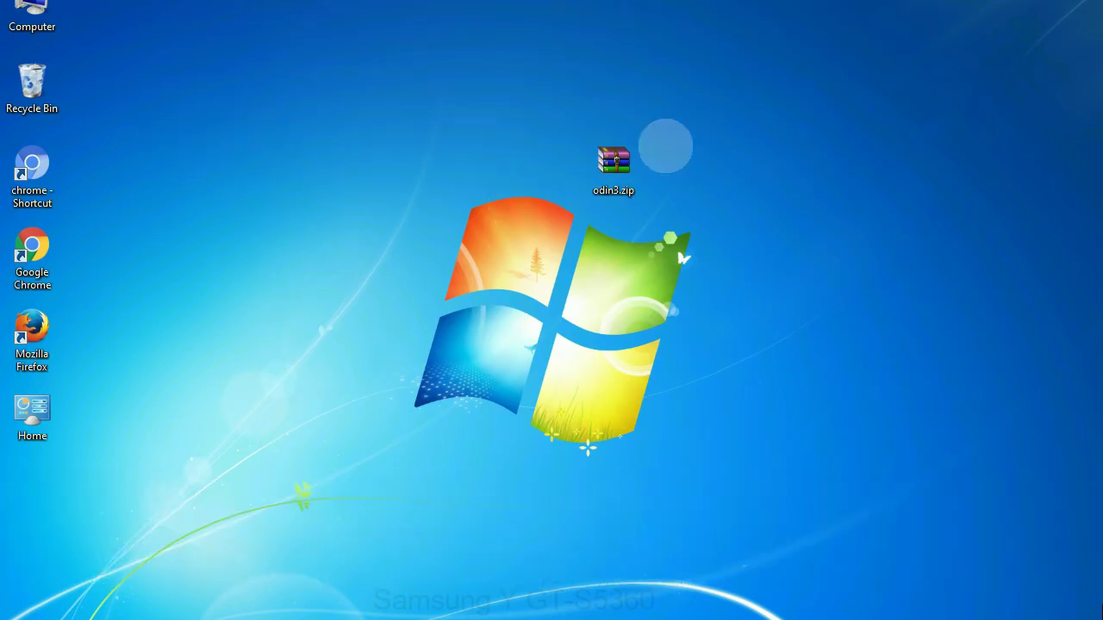
pyautogui.click(603, 160)
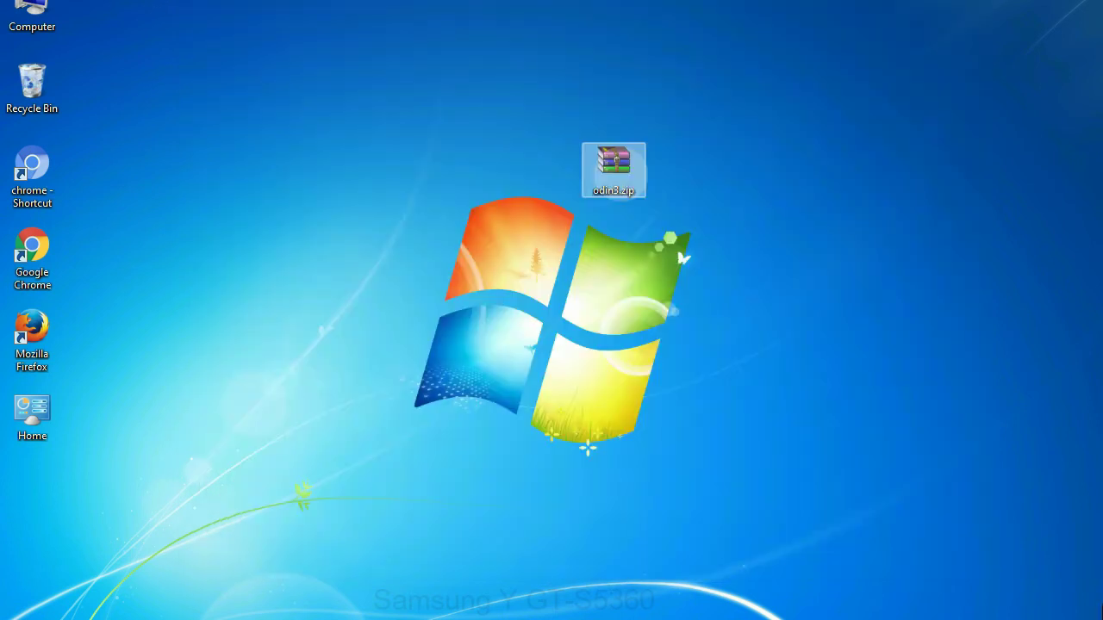
pyautogui.click(689, 162)
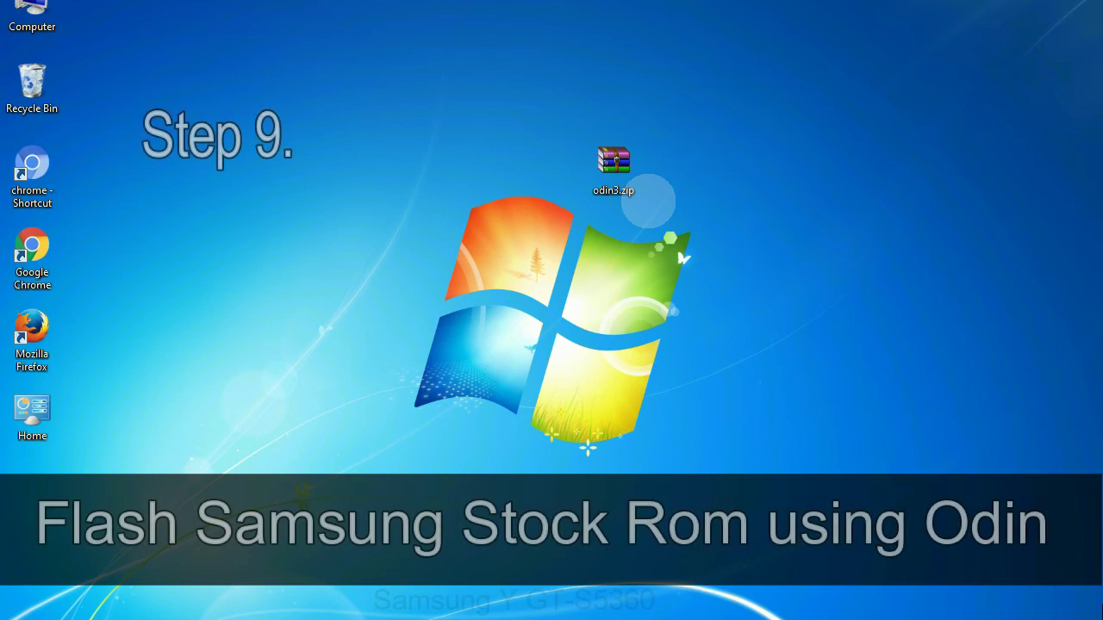
pyautogui.click(629, 170)
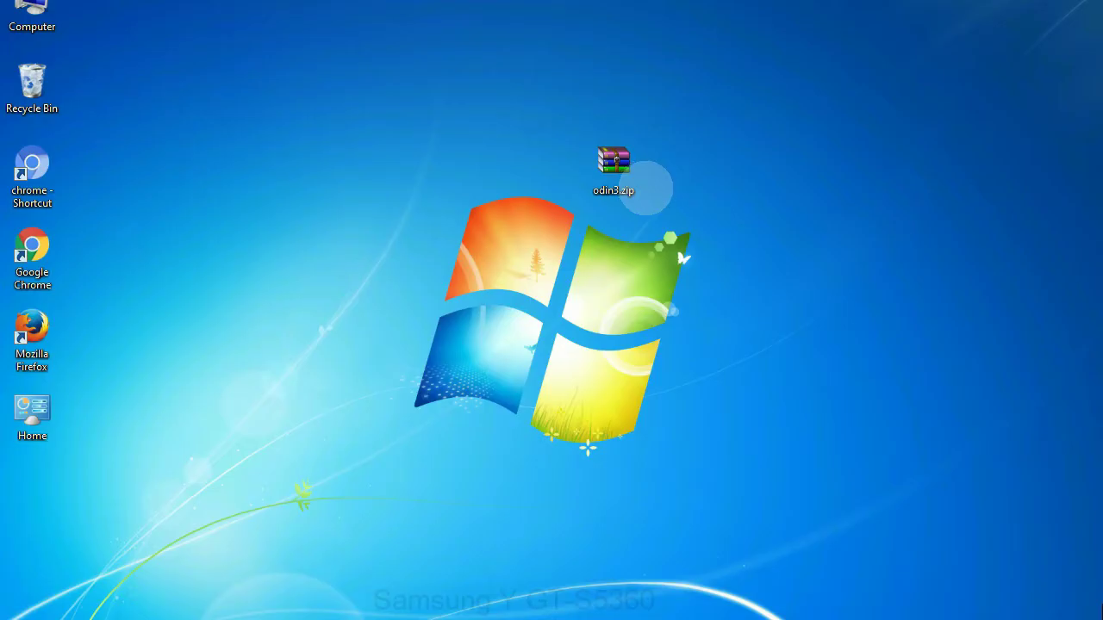
pyautogui.click(636, 175)
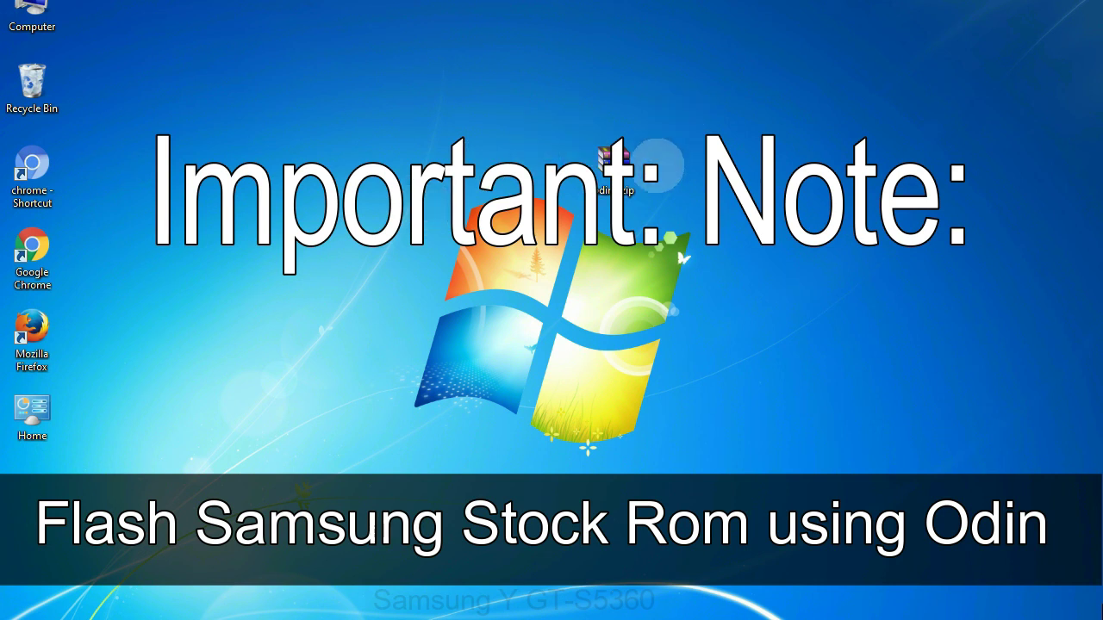
pyautogui.click(640, 167)
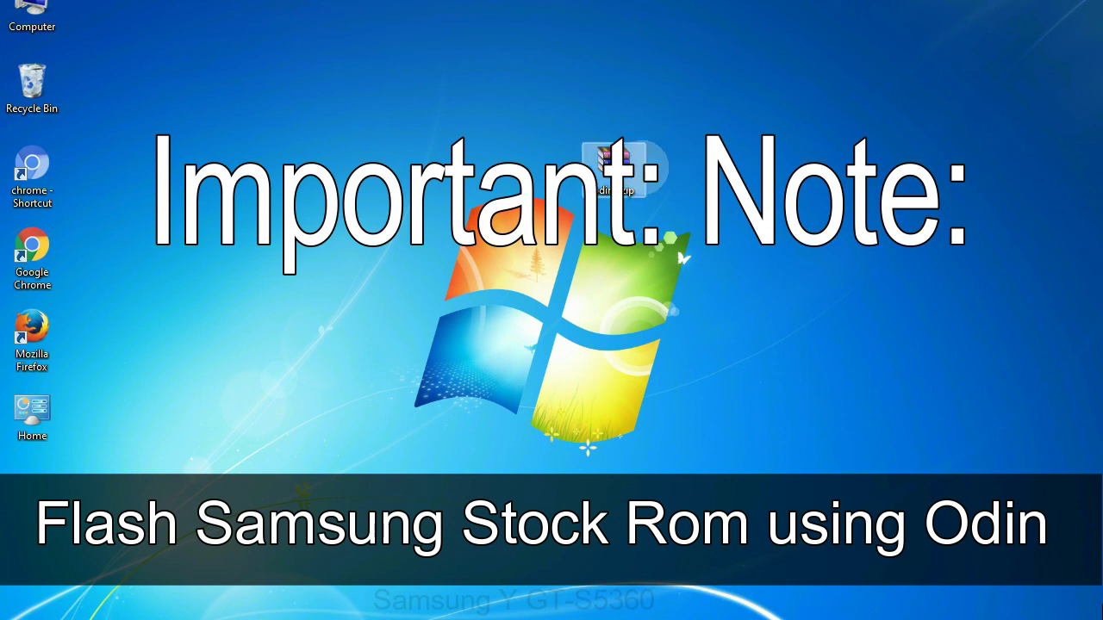